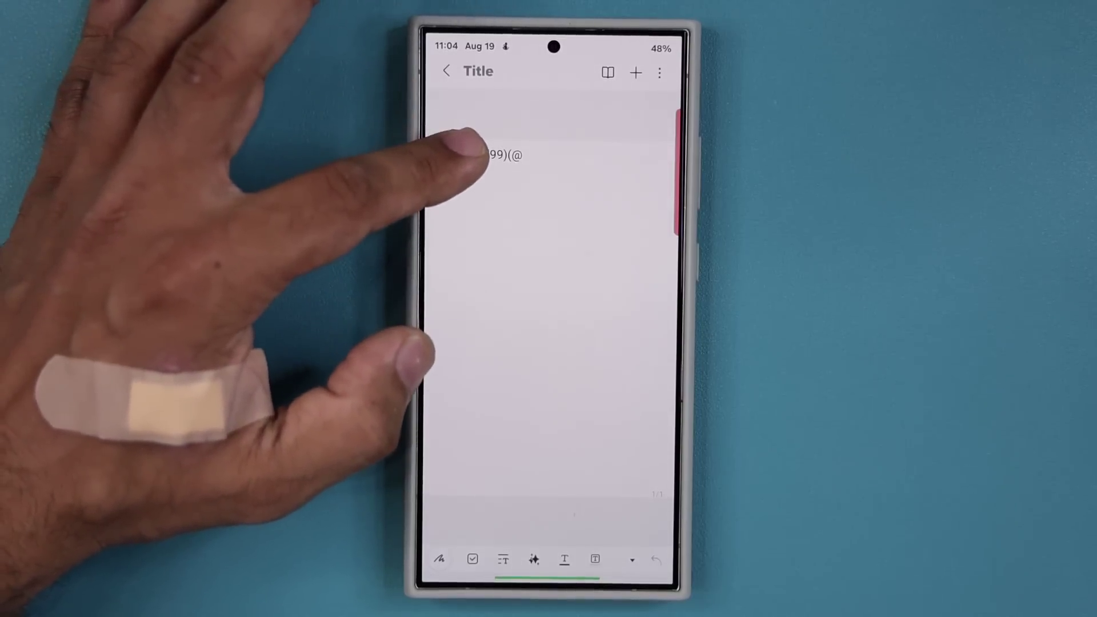
double_click(454, 154)
left_click_drag(508, 169, 527, 120)
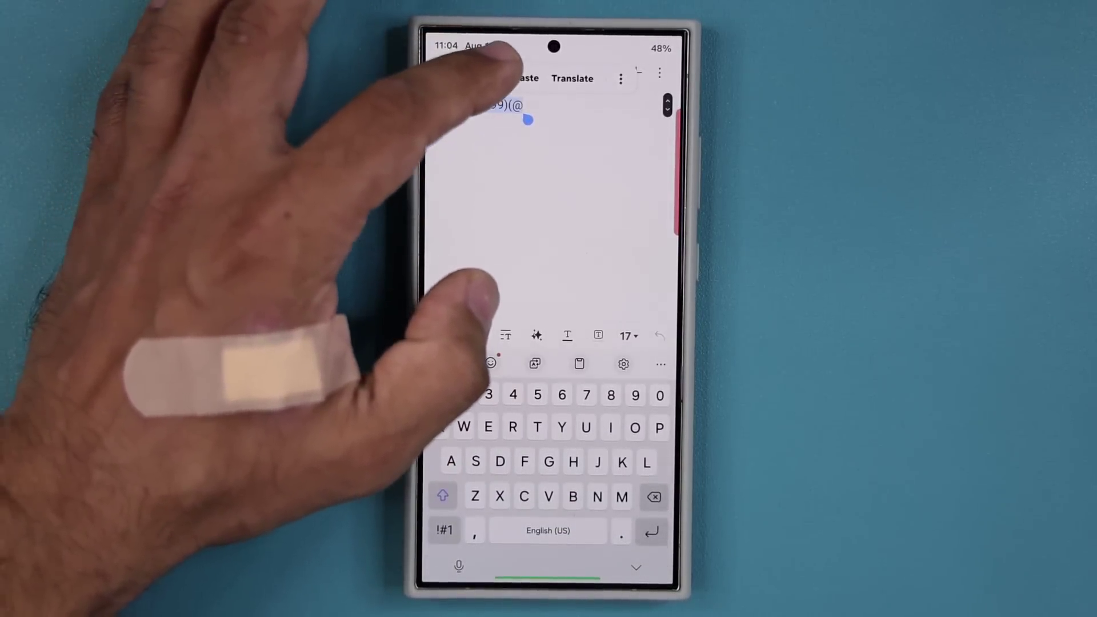
left_click(486, 78)
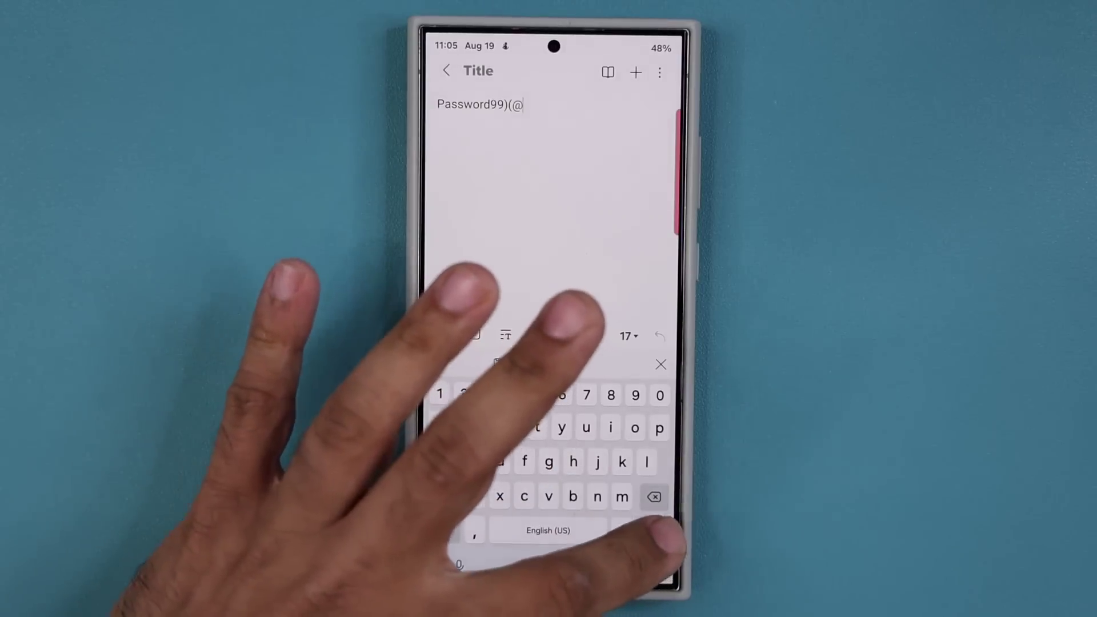
key("Return")
left_click(538, 362)
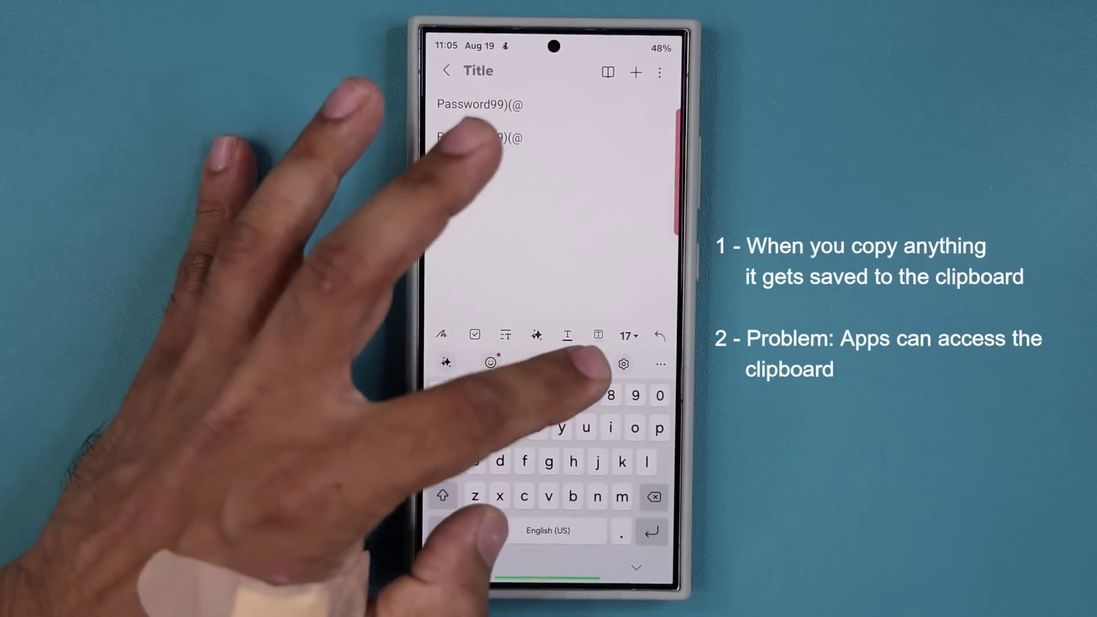
left_click(583, 363)
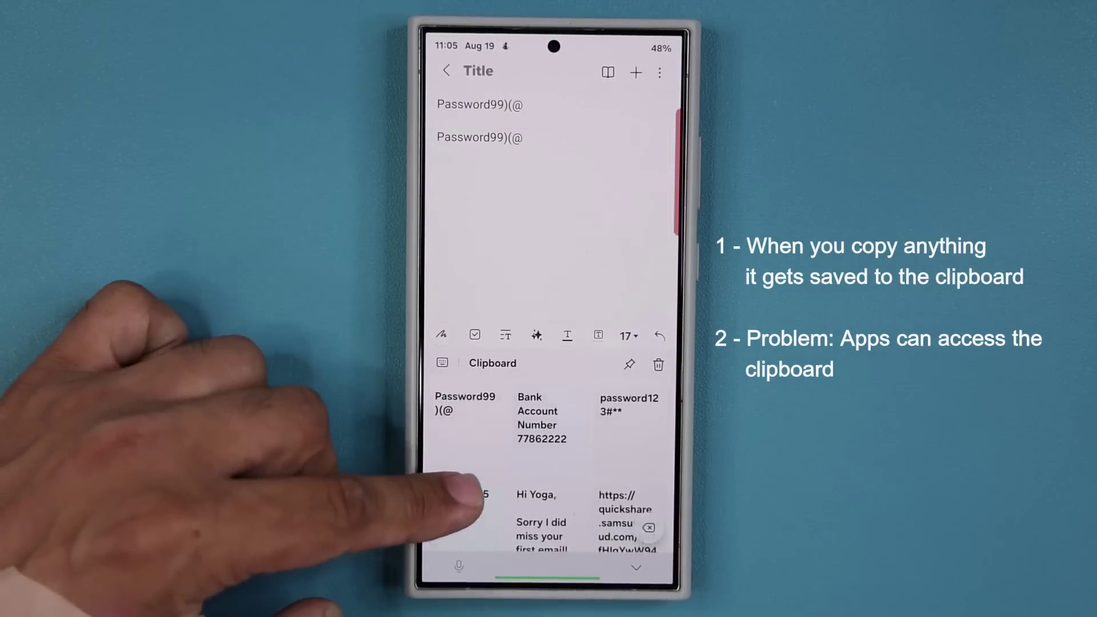
scroll(454, 480, "down", 2)
scroll(446, 420, "up", 2)
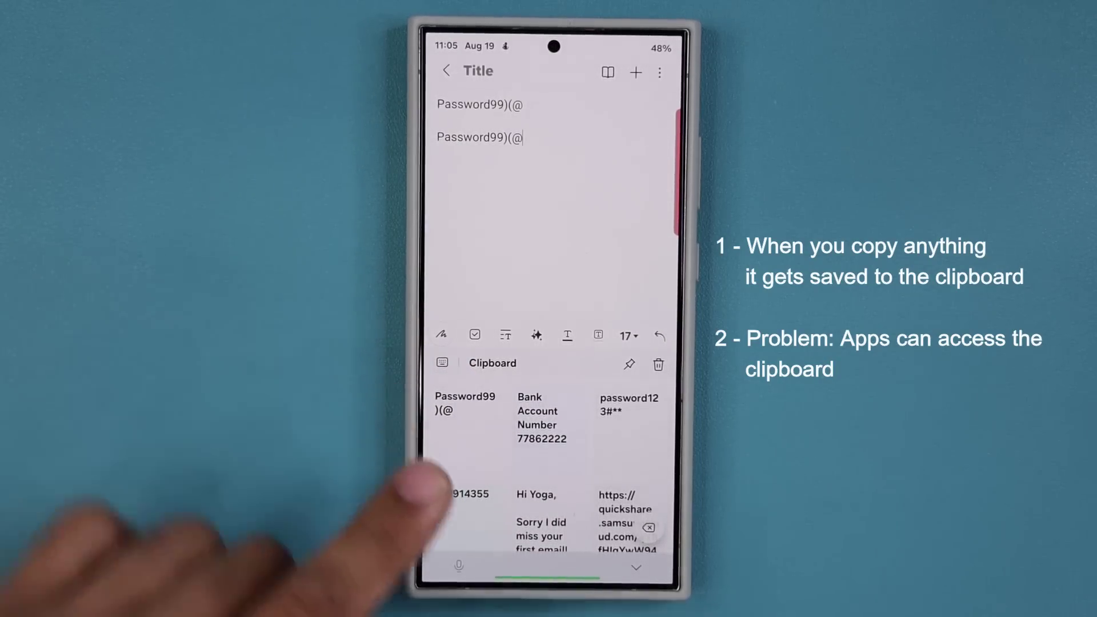
left_click(553, 423)
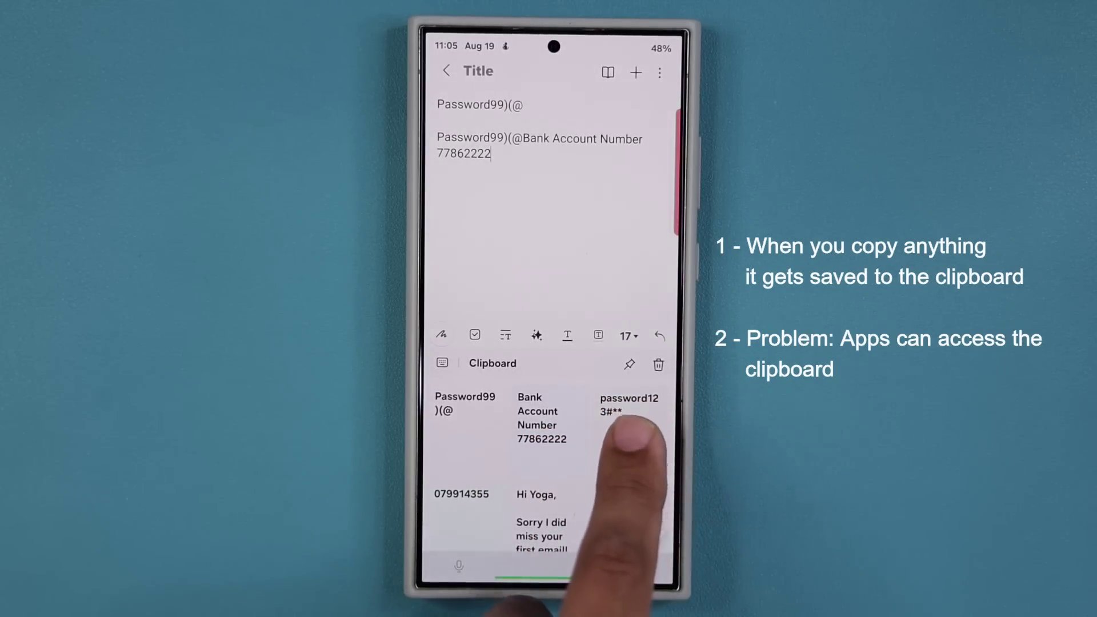
left_click(628, 407)
left_click(461, 506)
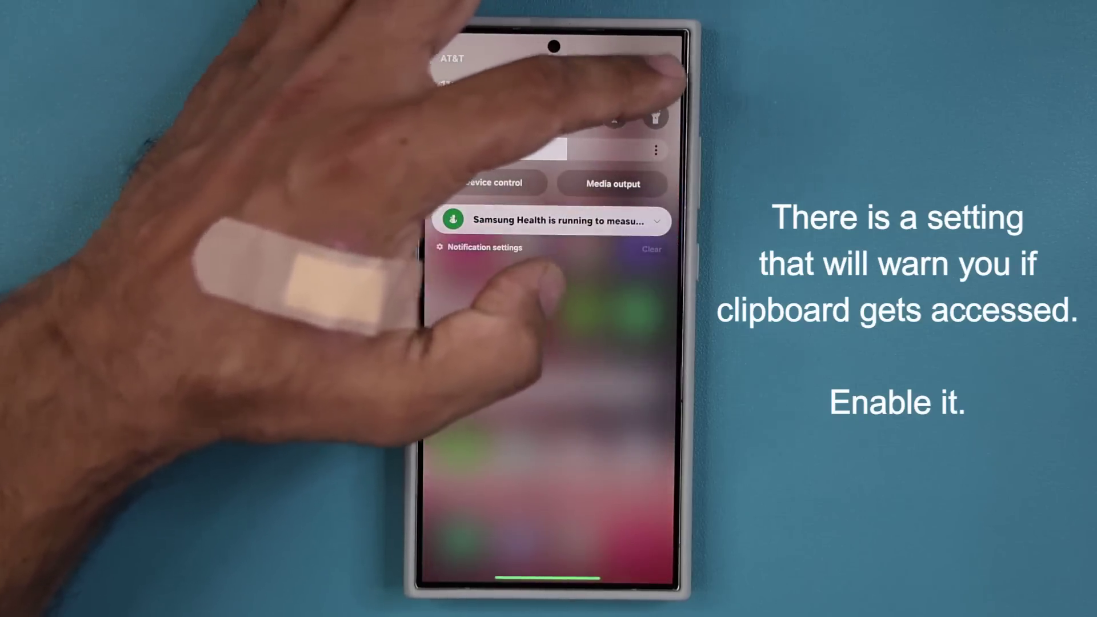
Go to Settings > Security and privacy > Additional privacy controls, then bring up Recents
left_click(656, 112)
scroll(549, 386, "down", 4)
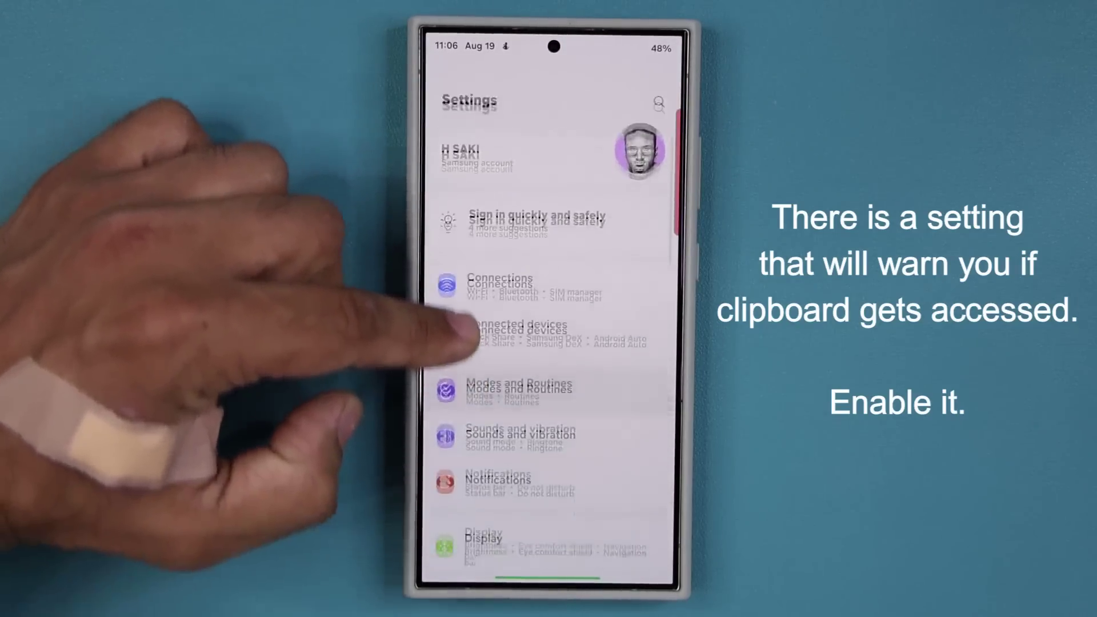
scroll(549, 342, "down", 3)
scroll(549, 342, "down", 3)
scroll(549, 342, "down", 3)
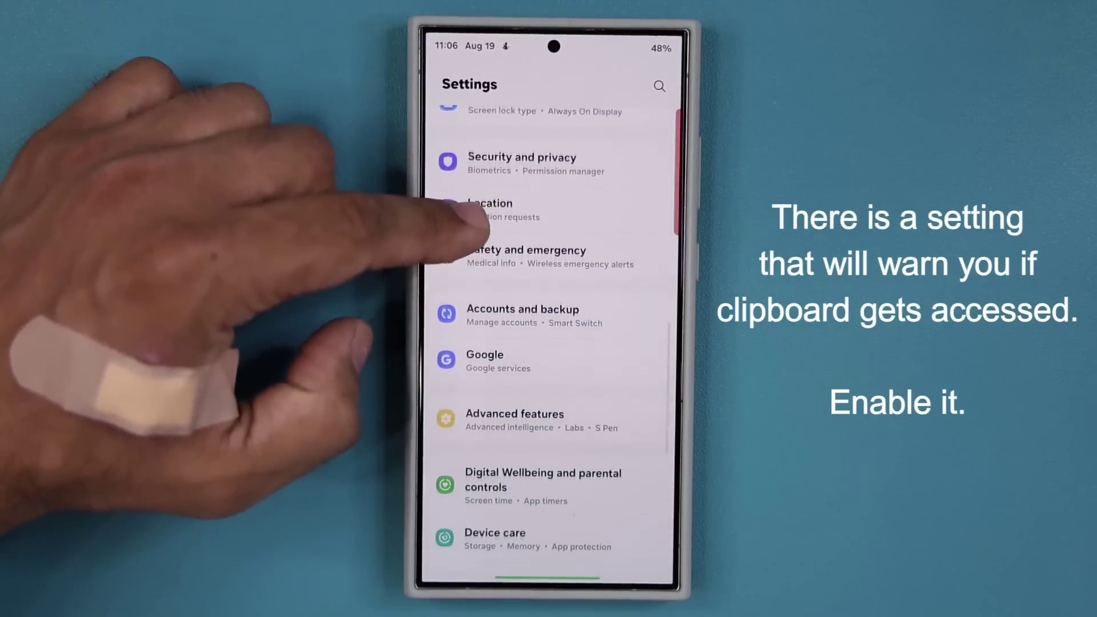
left_click(479, 159)
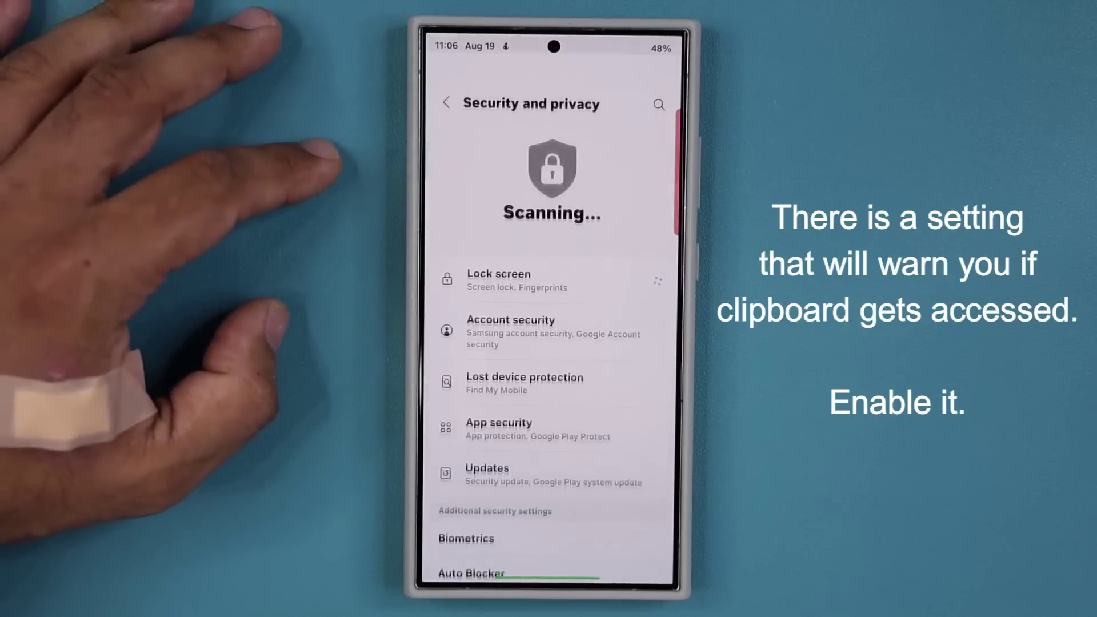
scroll(548, 343, "down", 5)
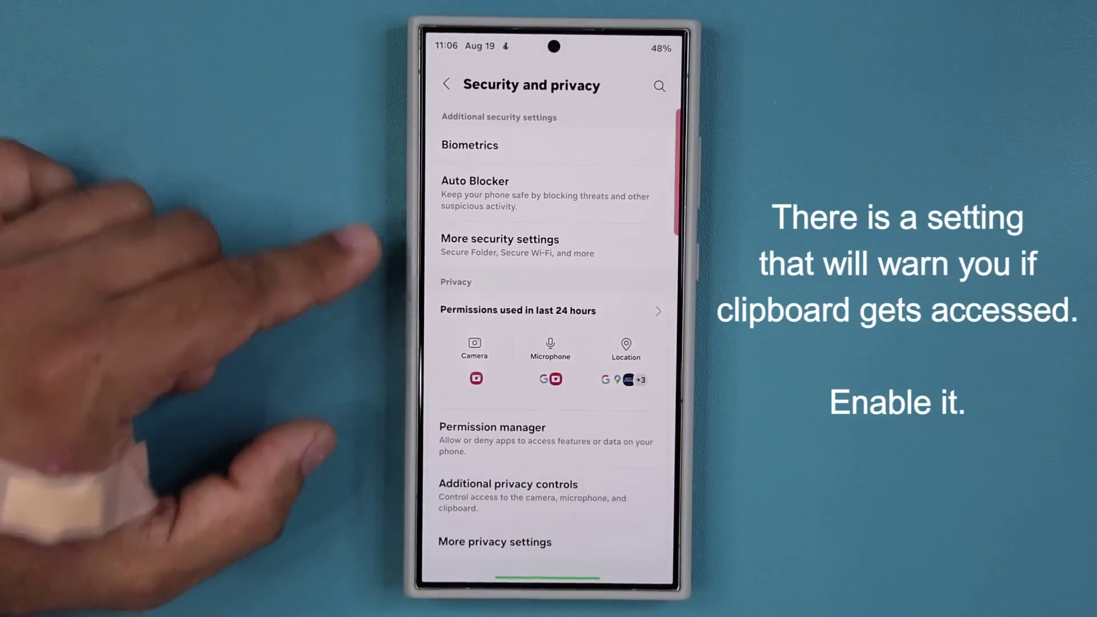
left_click(508, 489)
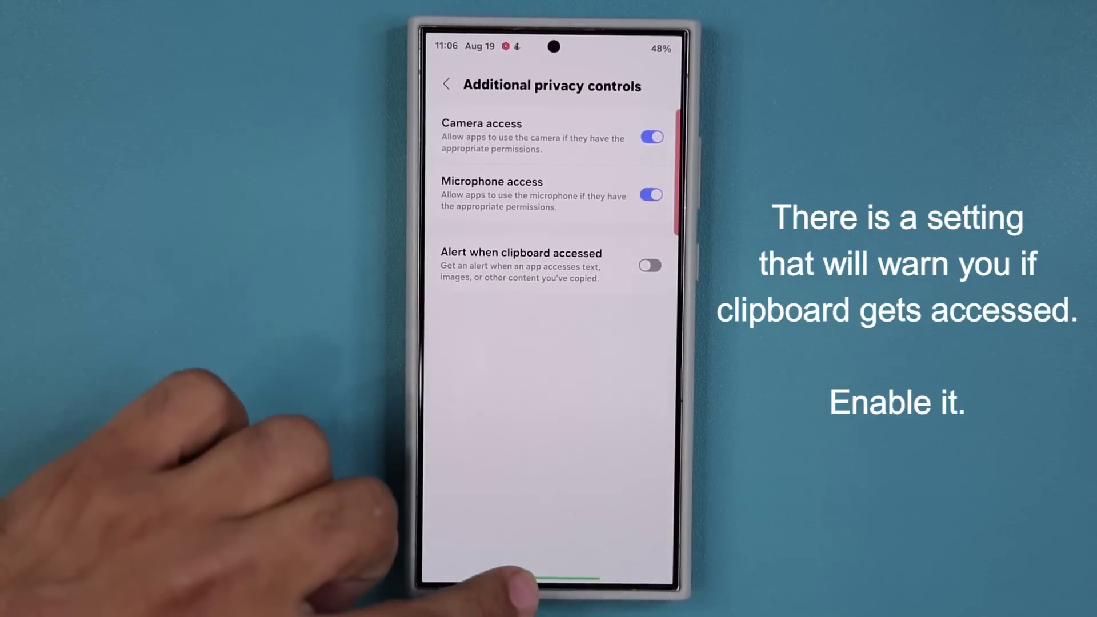
left_click_drag(526, 583, 489, 392)
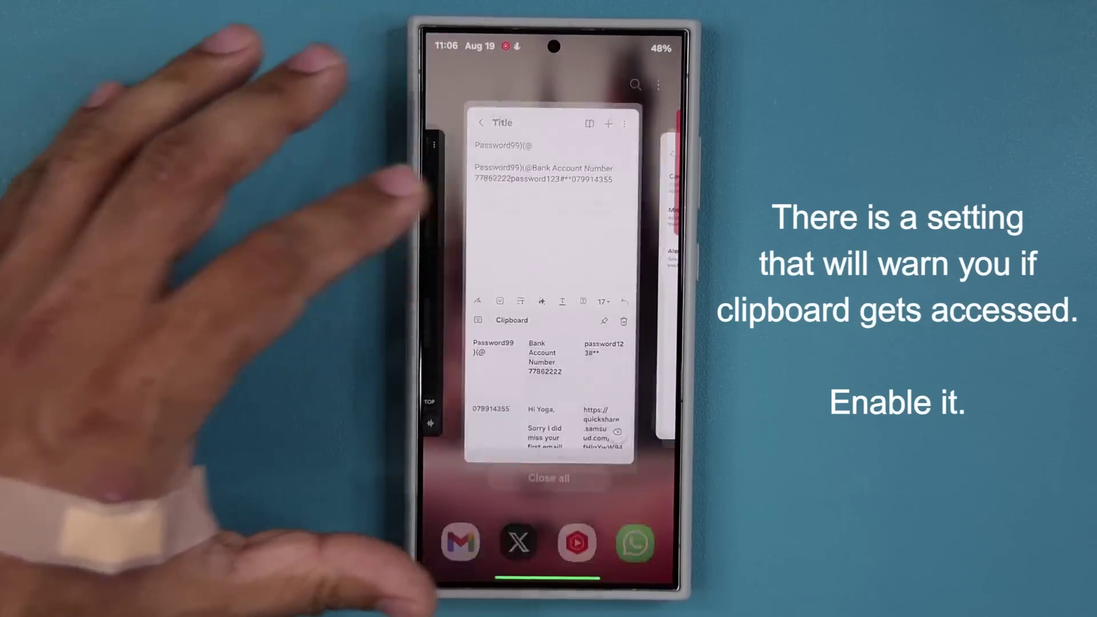
left_click(532, 257)
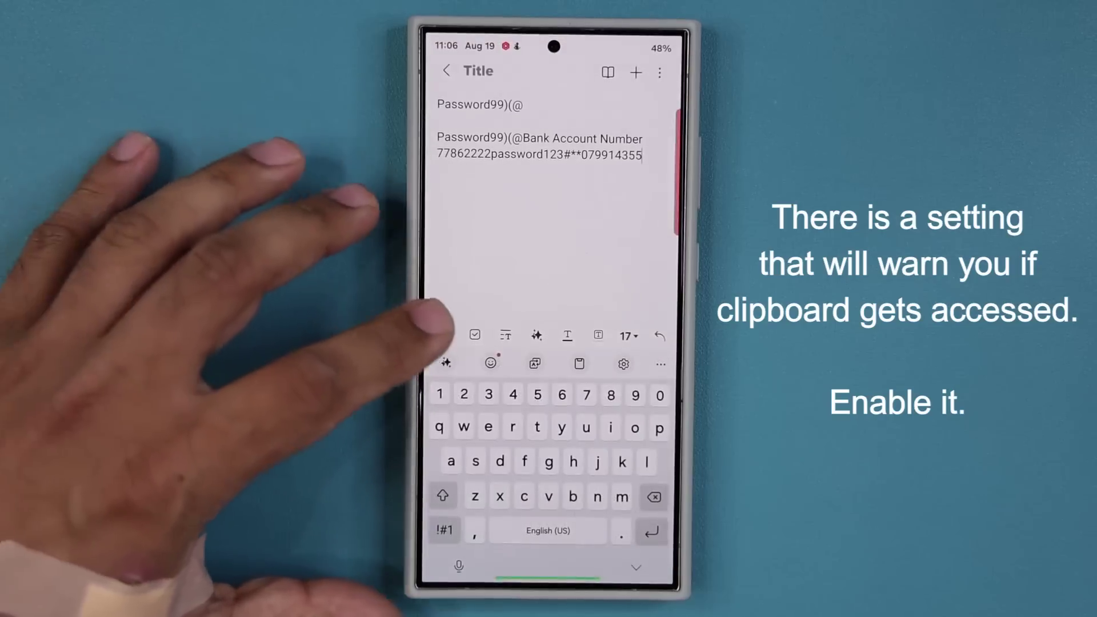
left_click(545, 364)
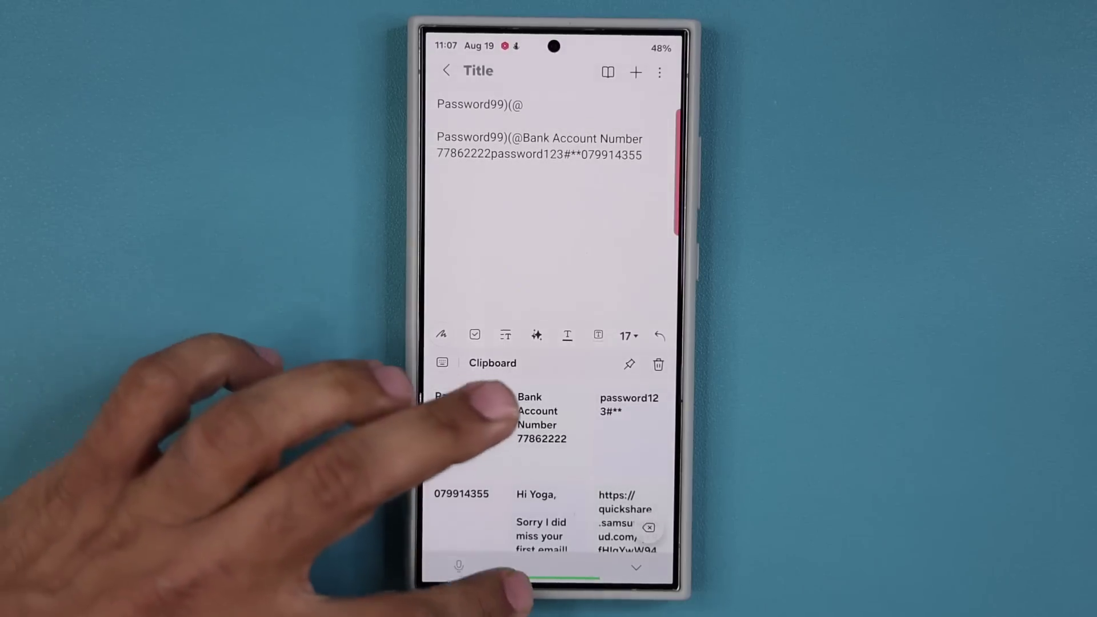
left_click_drag(453, 403, 471, 313)
left_click(480, 313)
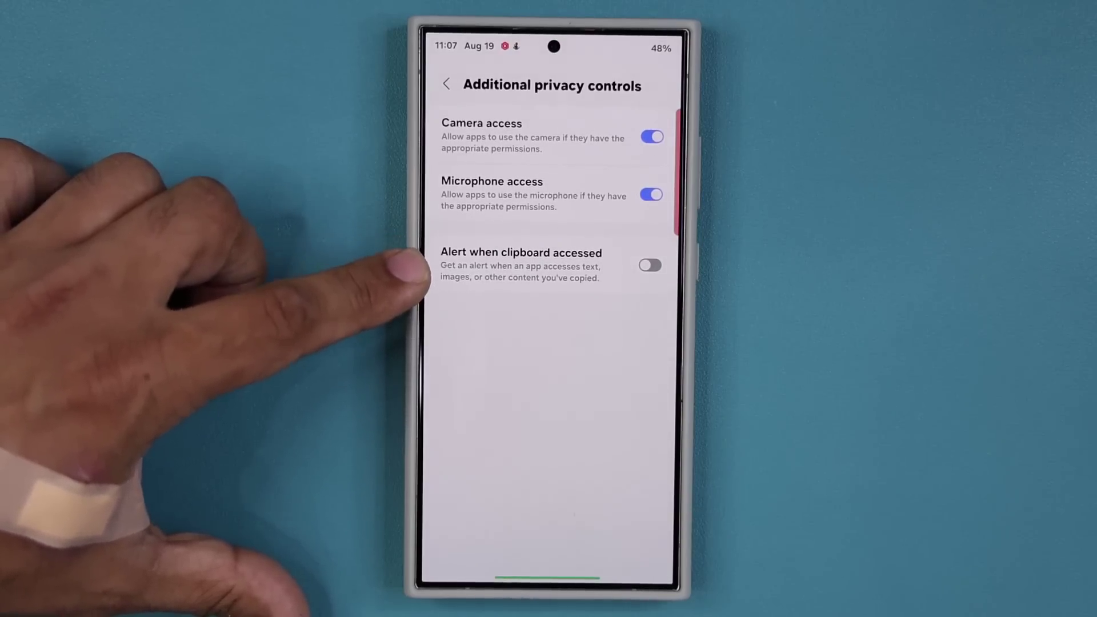
Switch on the 'Alert when clipboard accessed' toggle
left_click(650, 264)
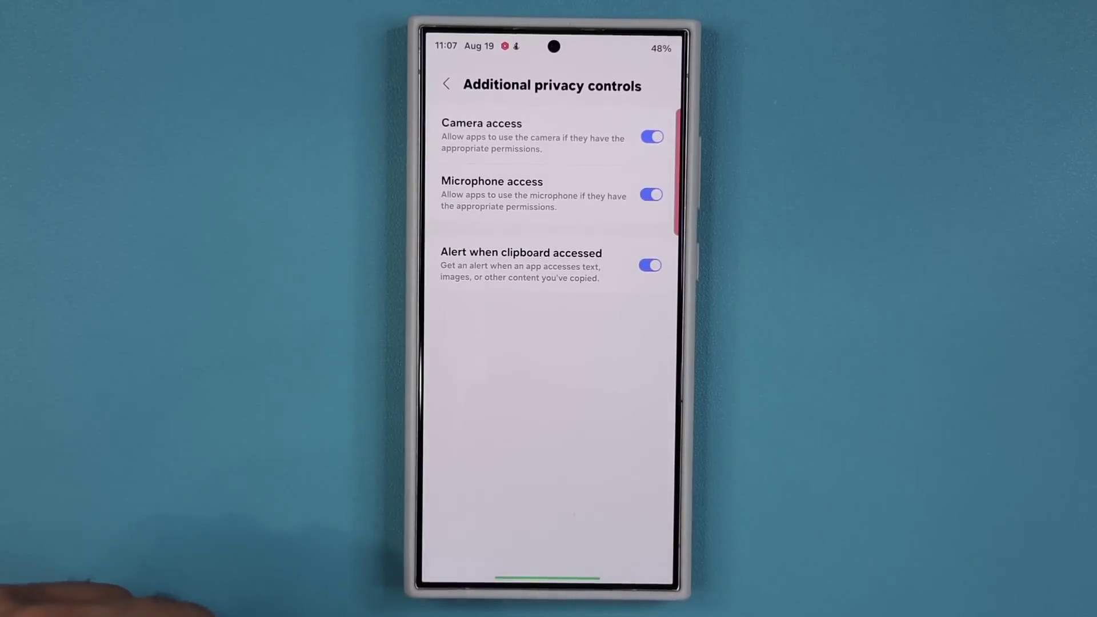
Return to the note from Recents and place the cursor at its end
left_click_drag(532, 574, 531, 360)
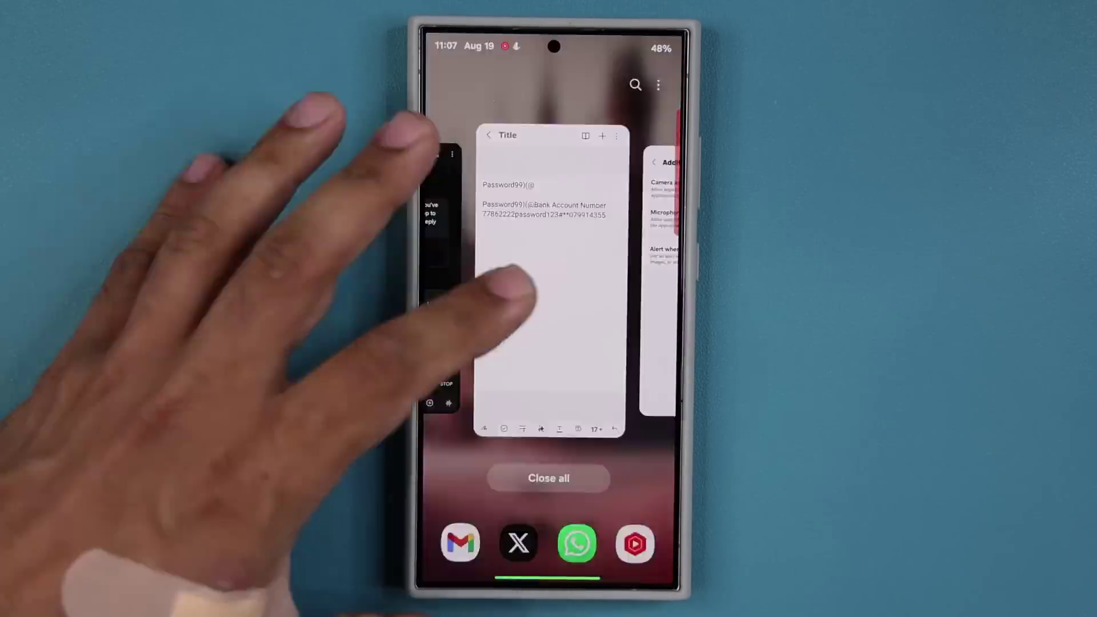
left_click(540, 326)
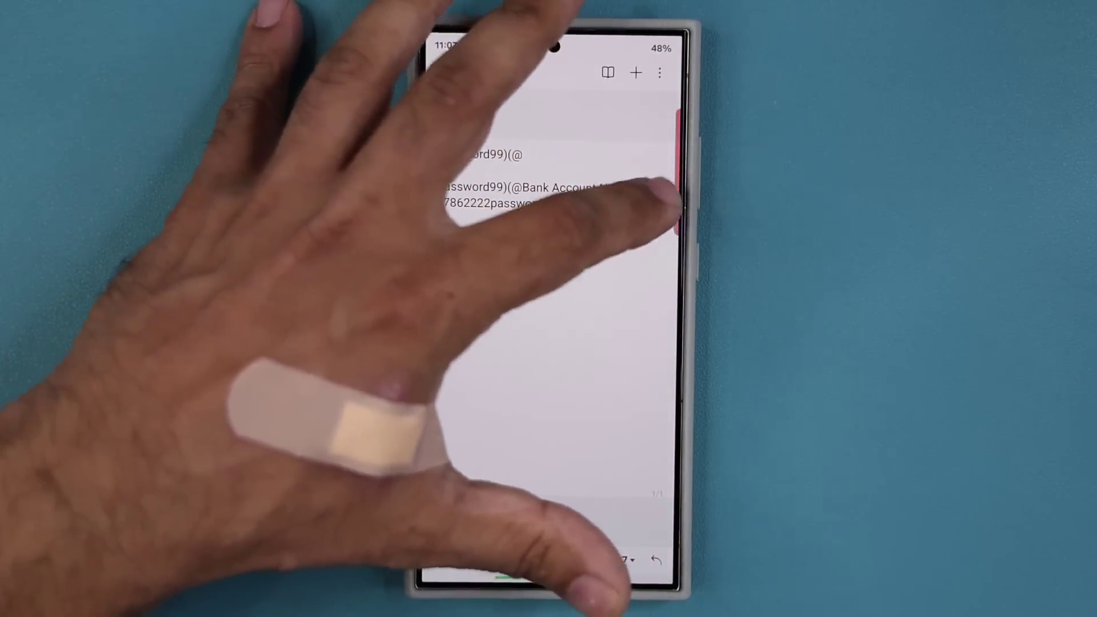
left_click(659, 201)
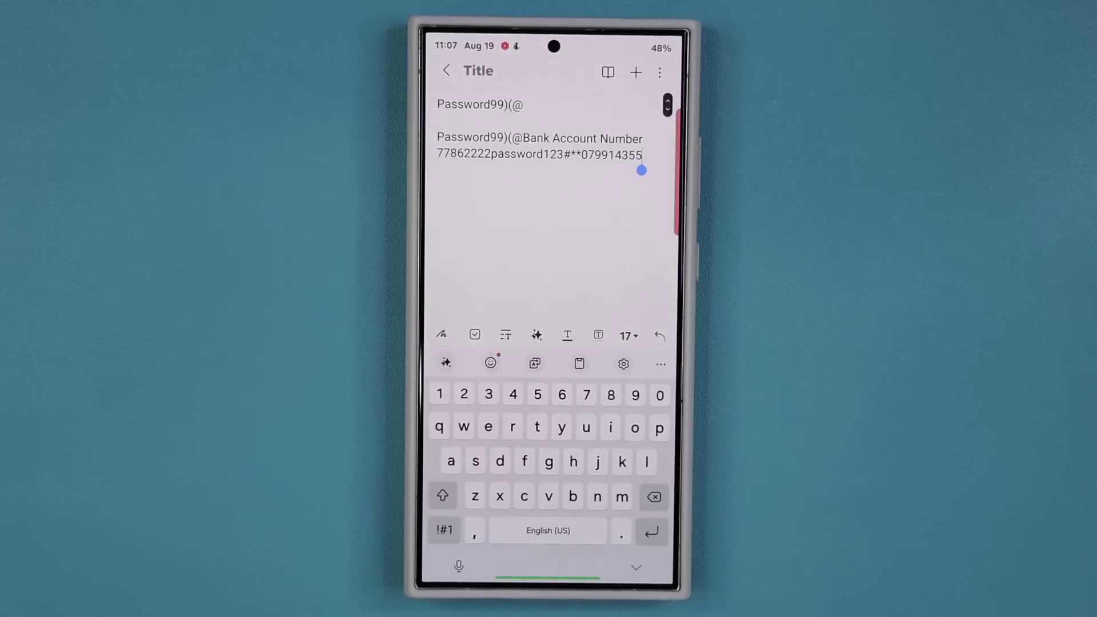
Select all 27 keyboard clipboard items and confirm their deletion
left_click(580, 362)
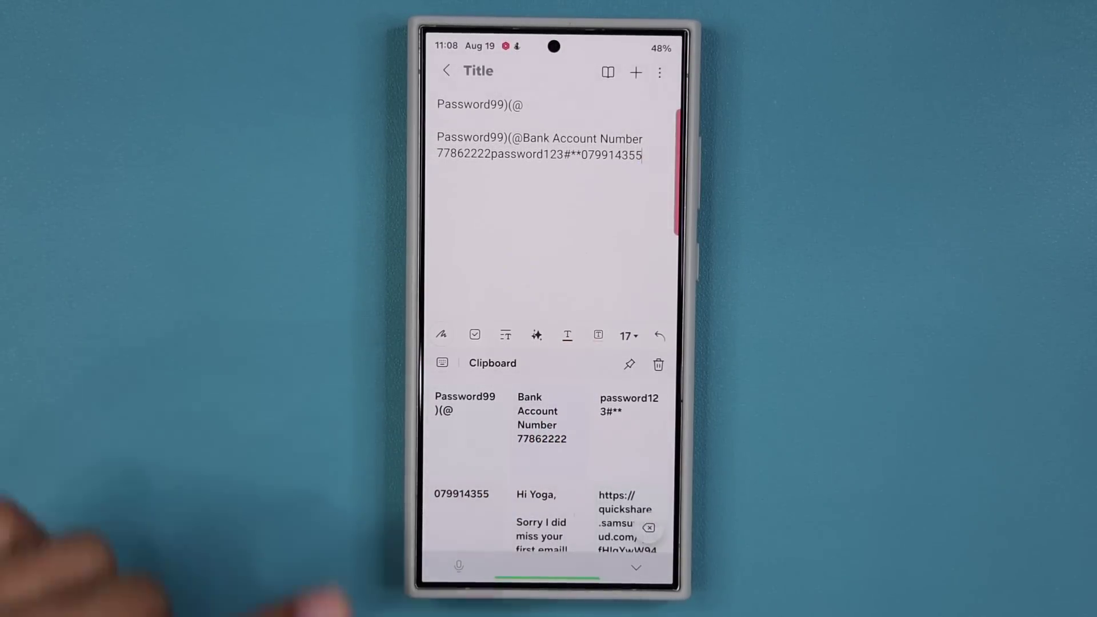
left_click(645, 364)
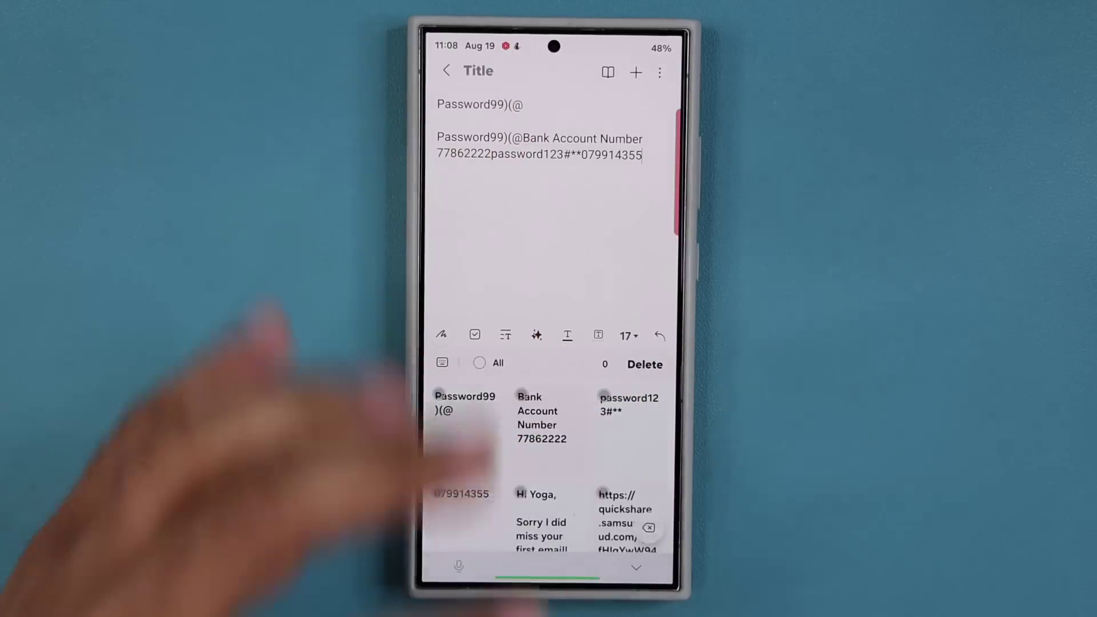
left_click(479, 362)
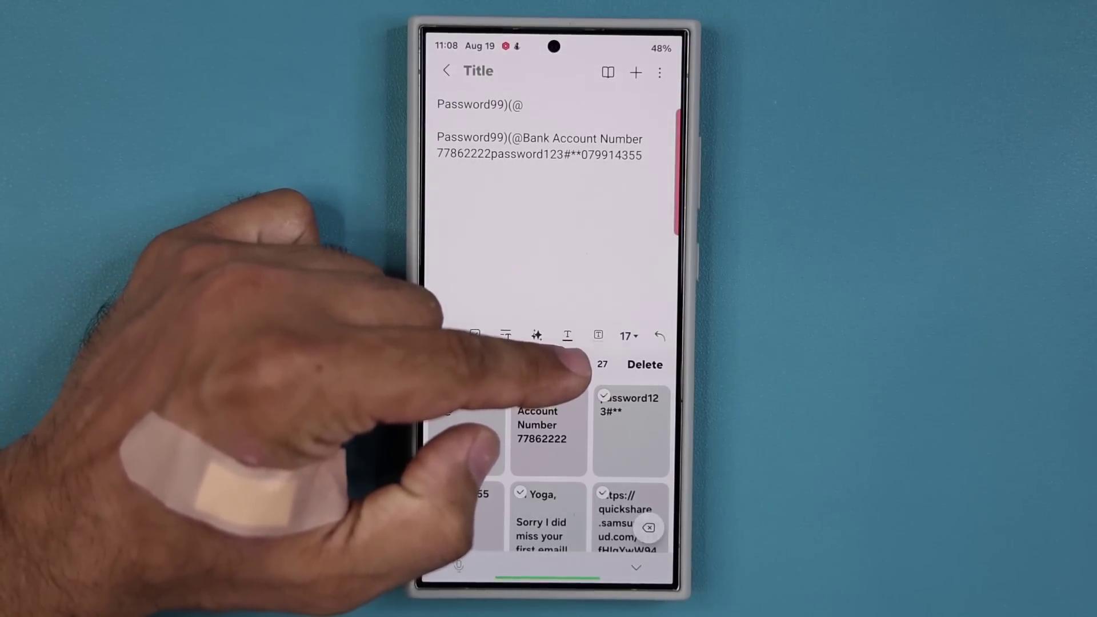
scroll(476, 446, "down", 2)
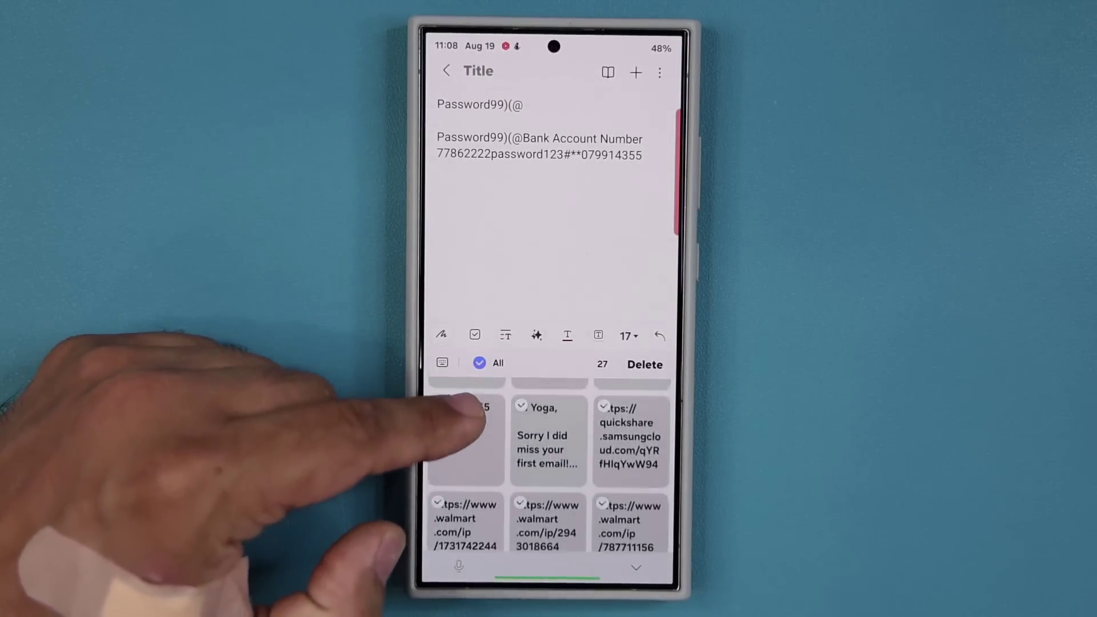
scroll(476, 428, "up", 2)
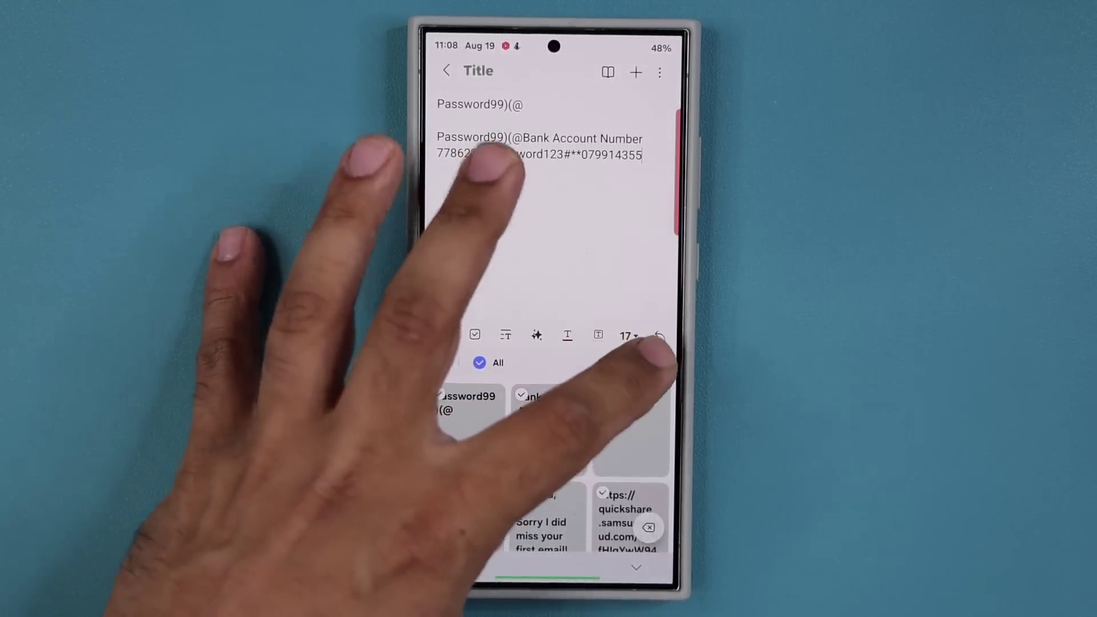
left_click(597, 363)
left_click(600, 517)
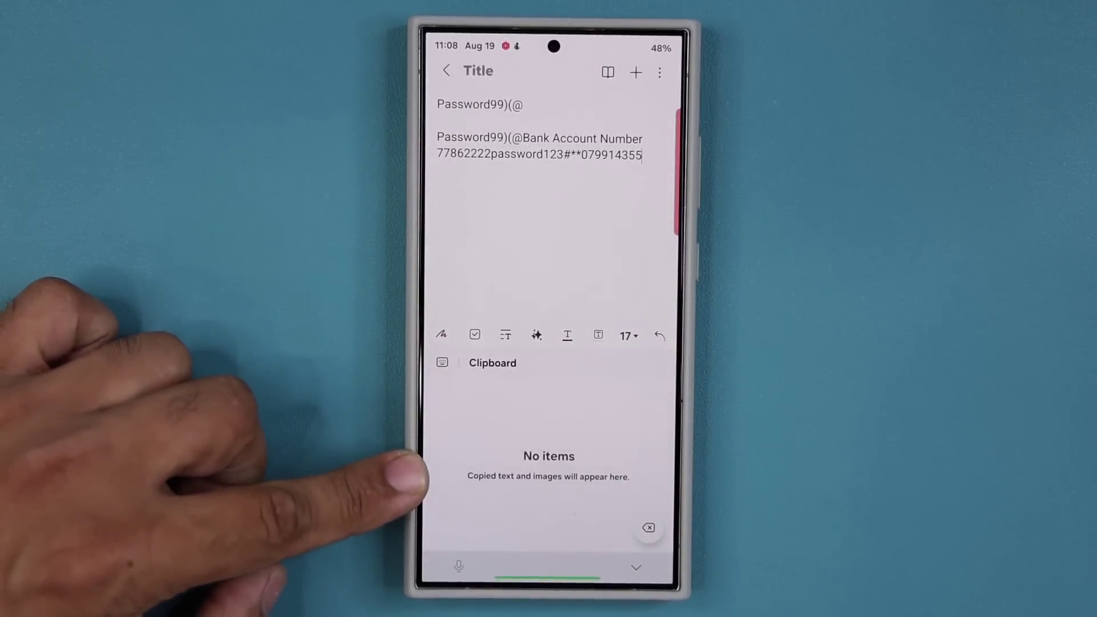
Check the Additional privacy controls page via Recents, then return to the note
left_click_drag(514, 583, 390, 312)
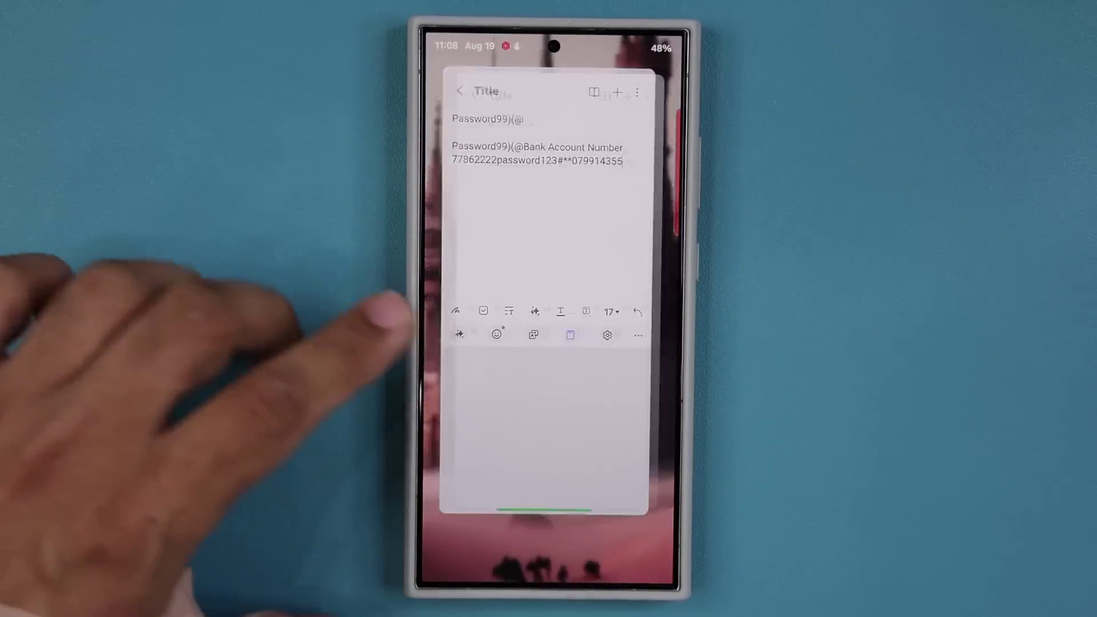
left_click(514, 343)
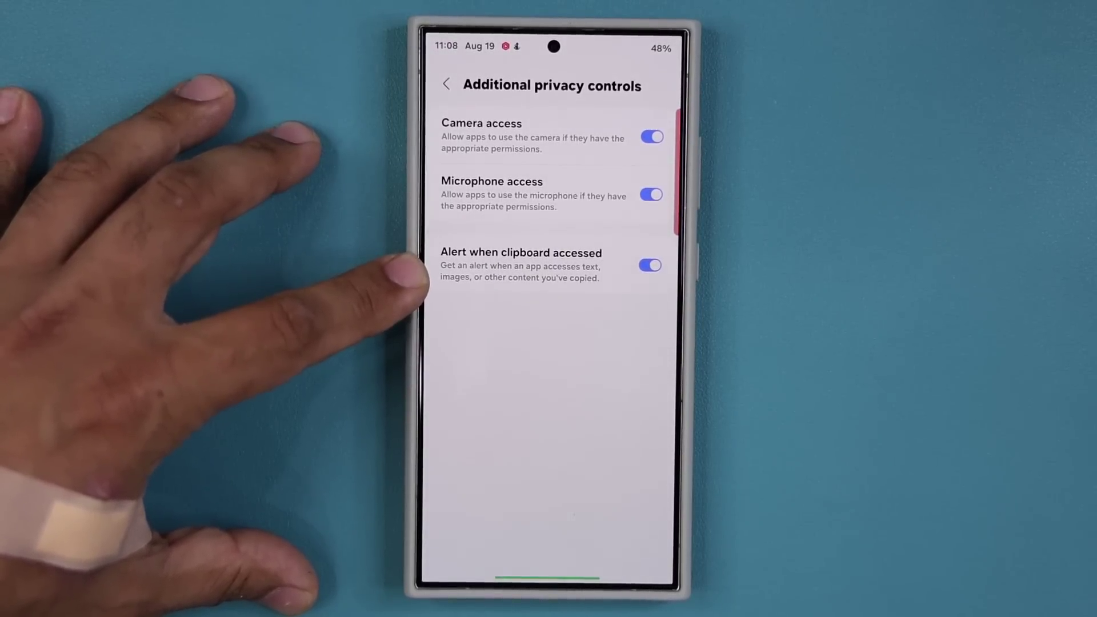
left_click_drag(527, 582, 488, 502)
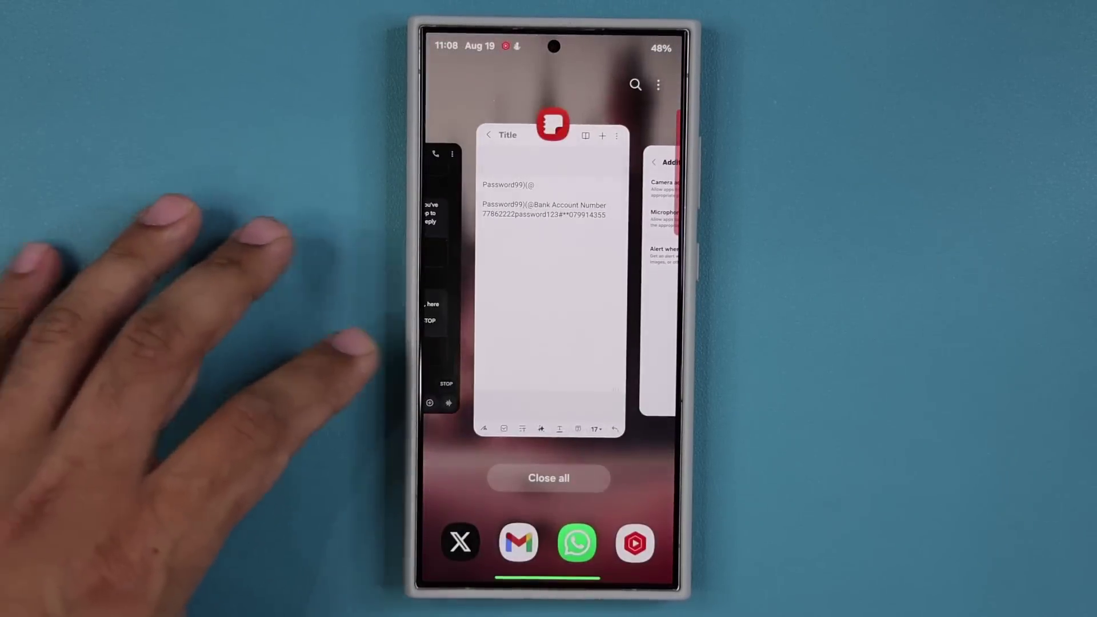
left_click(527, 334)
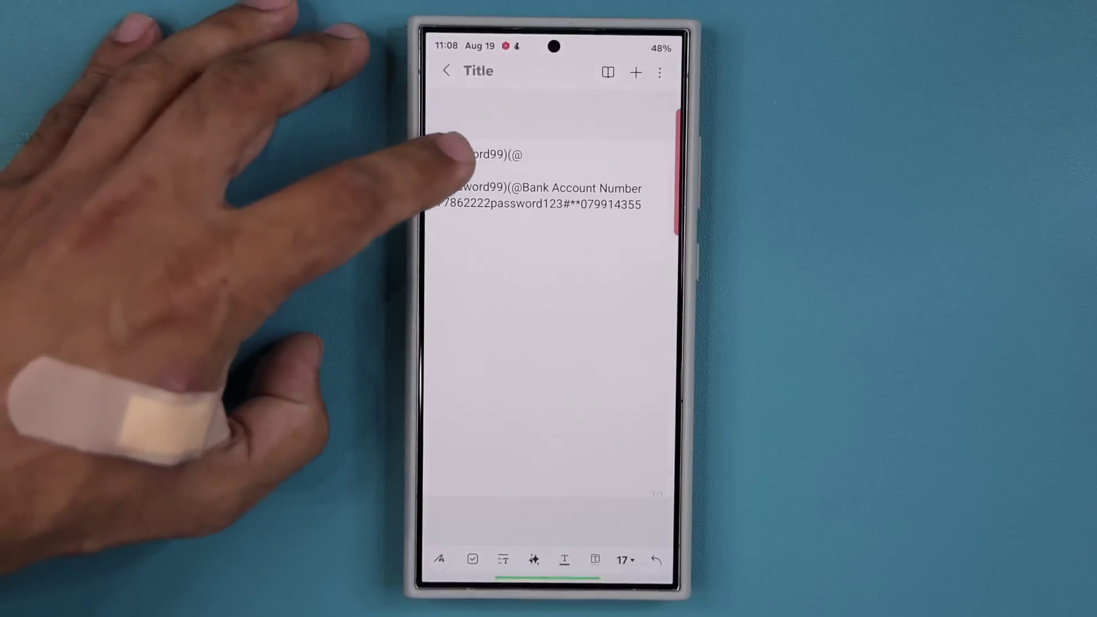
double_click(470, 103)
left_click(490, 77)
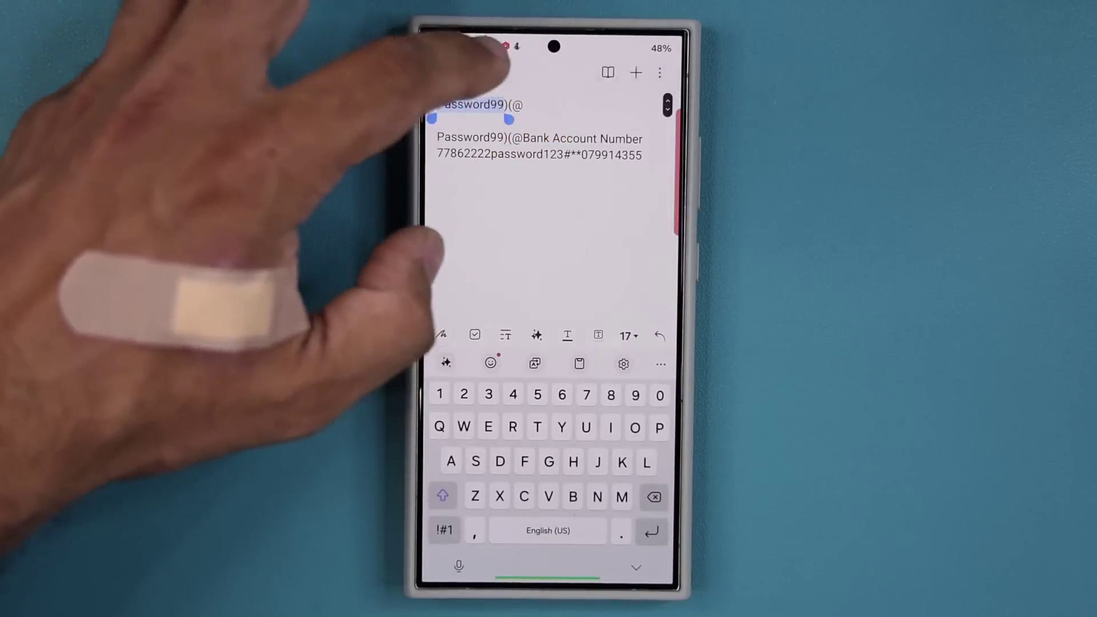
left_click(489, 77)
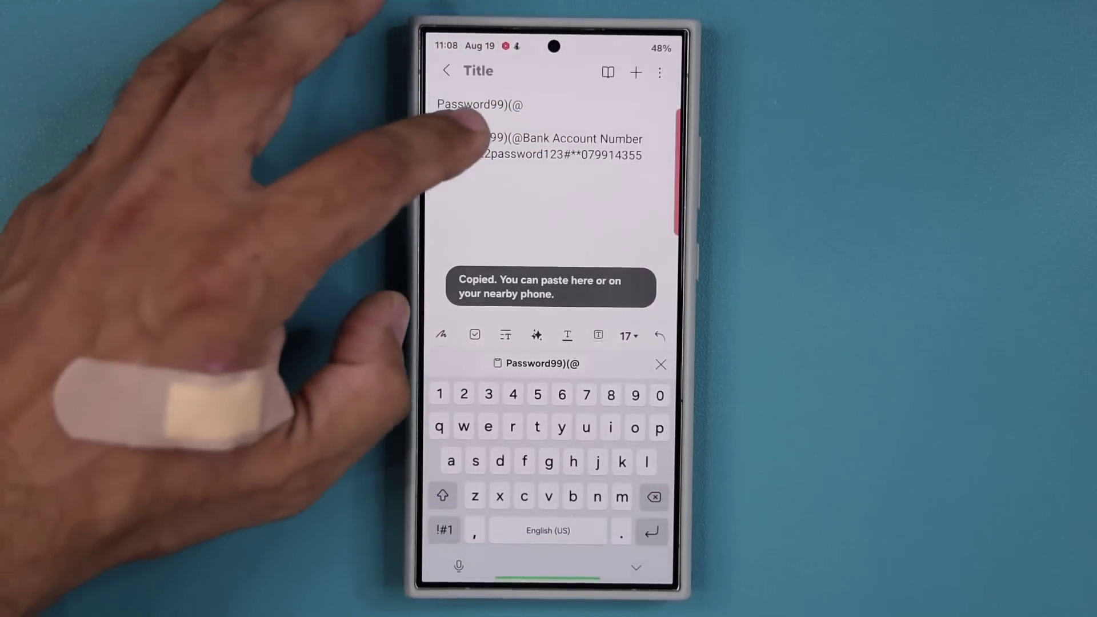
left_click_drag(454, 138, 642, 159)
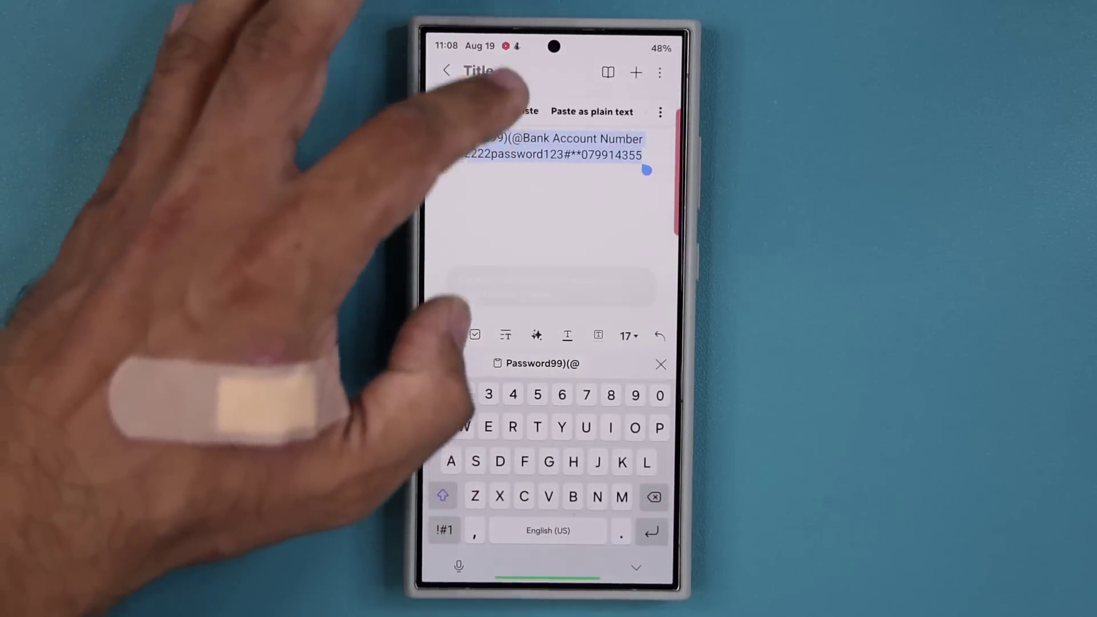
left_click(489, 111)
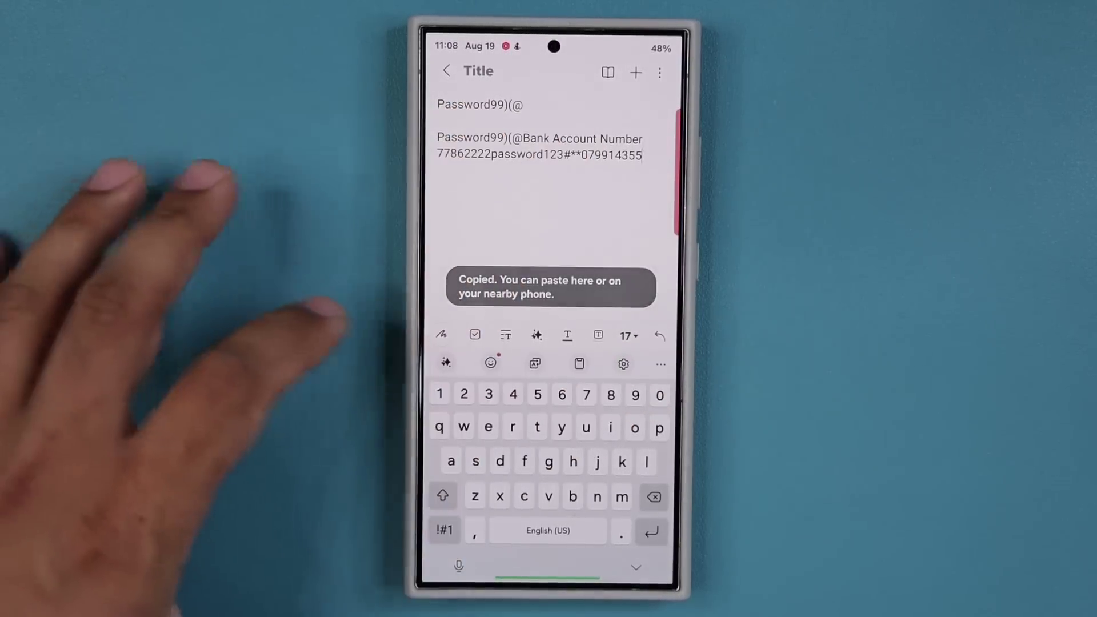
Delete both copied entries from clipboard history and swipe up to the home screen
left_click(514, 363)
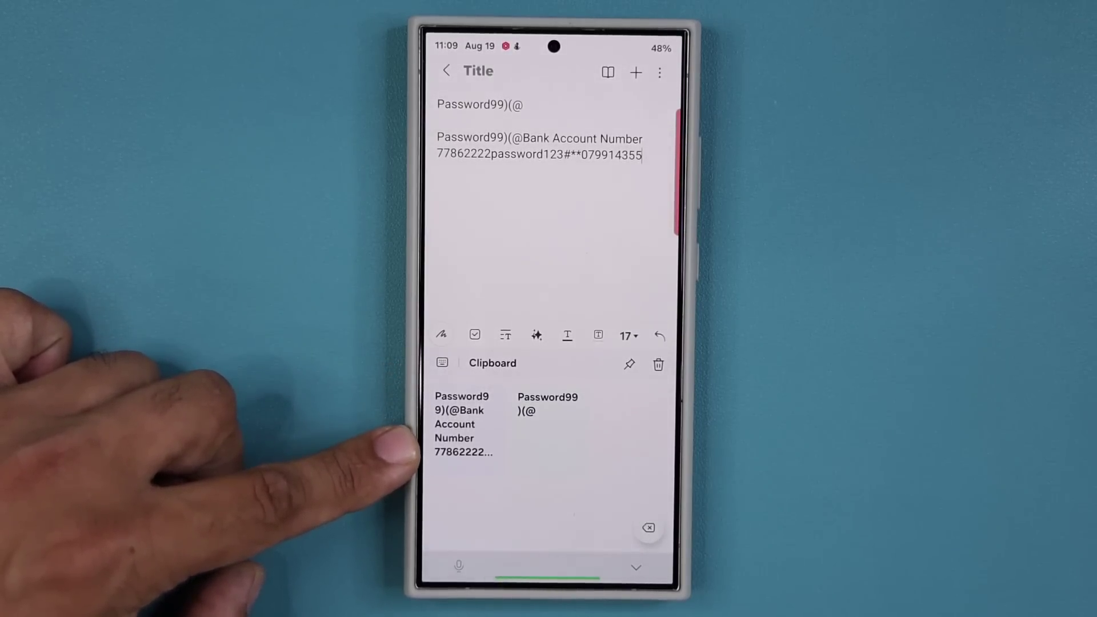
left_click(658, 364)
left_click(479, 362)
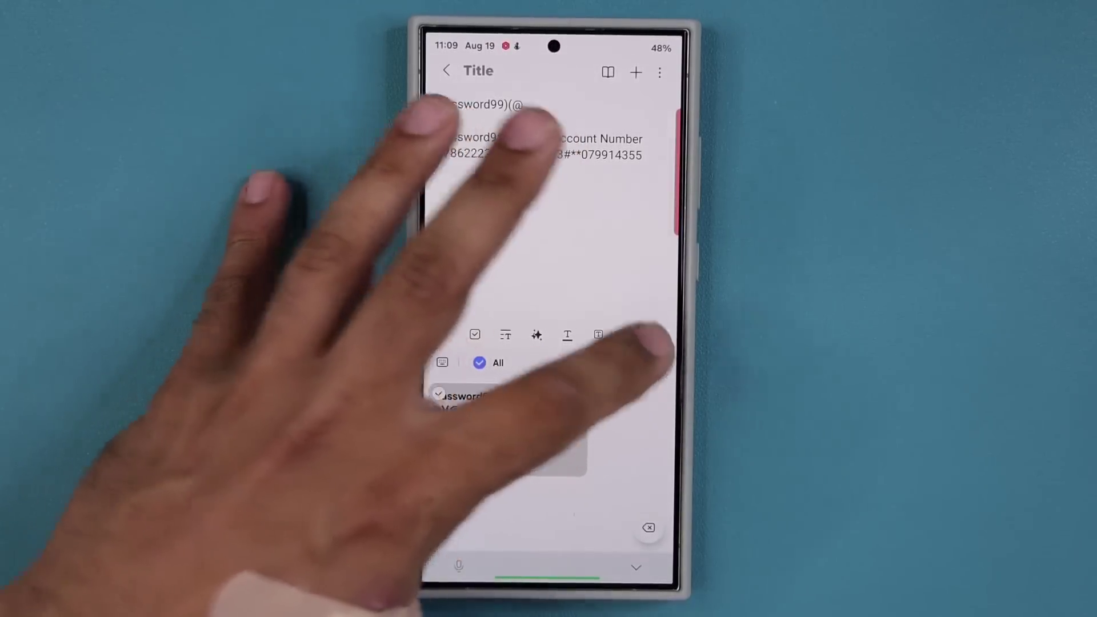
left_click(644, 363)
left_click(600, 516)
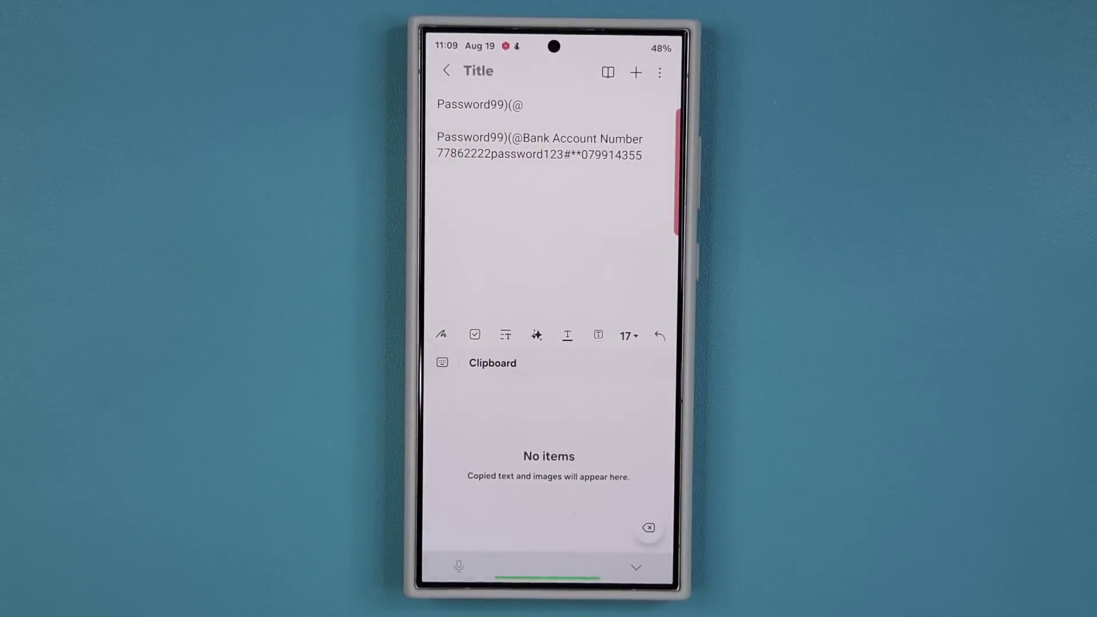
left_click_drag(548, 577, 547, 386)
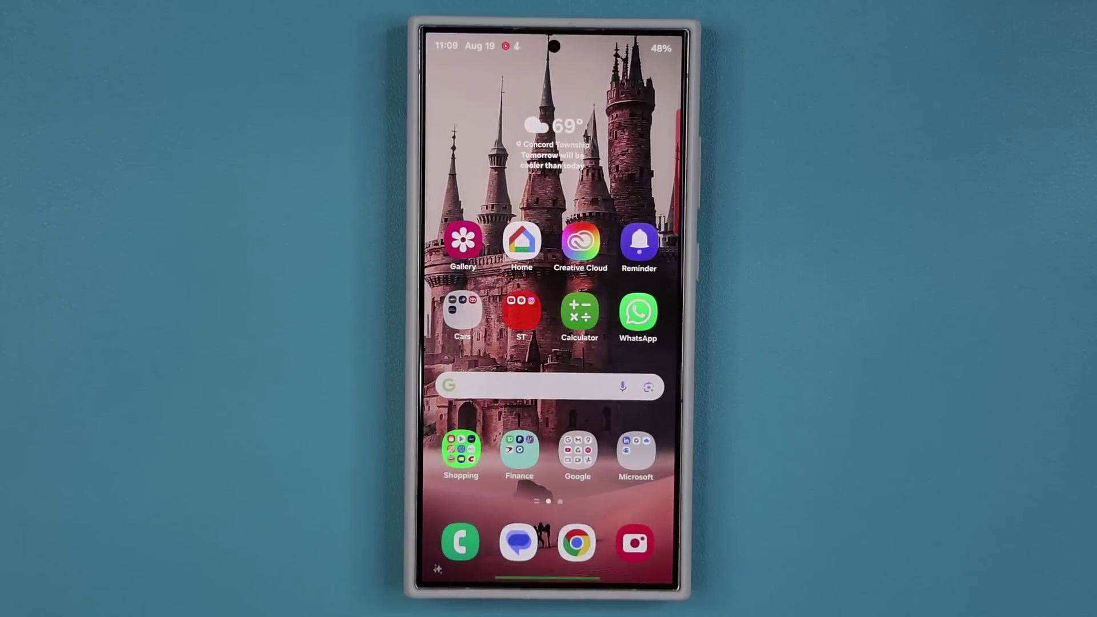